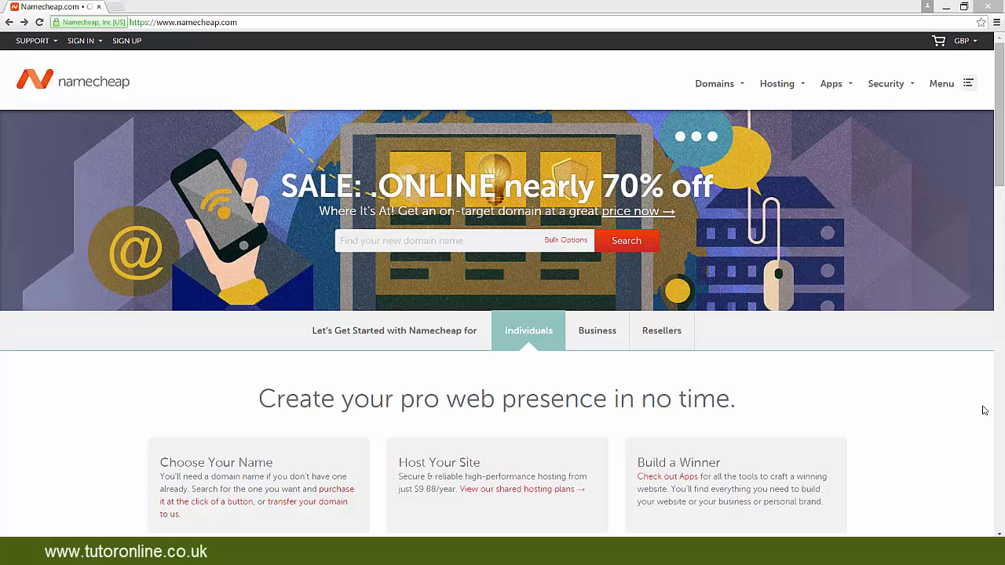
Search Namecheap for the availability of the domain name washingtondogwalker.com.
{"action": "left_click", "coordinate": [408, 244]}
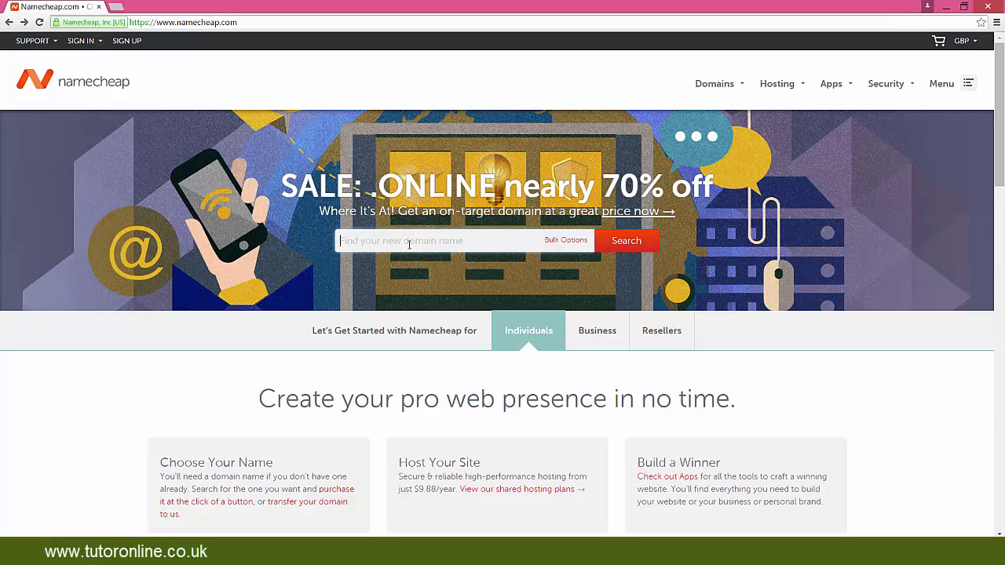
{"action": "type", "text": "washington"}
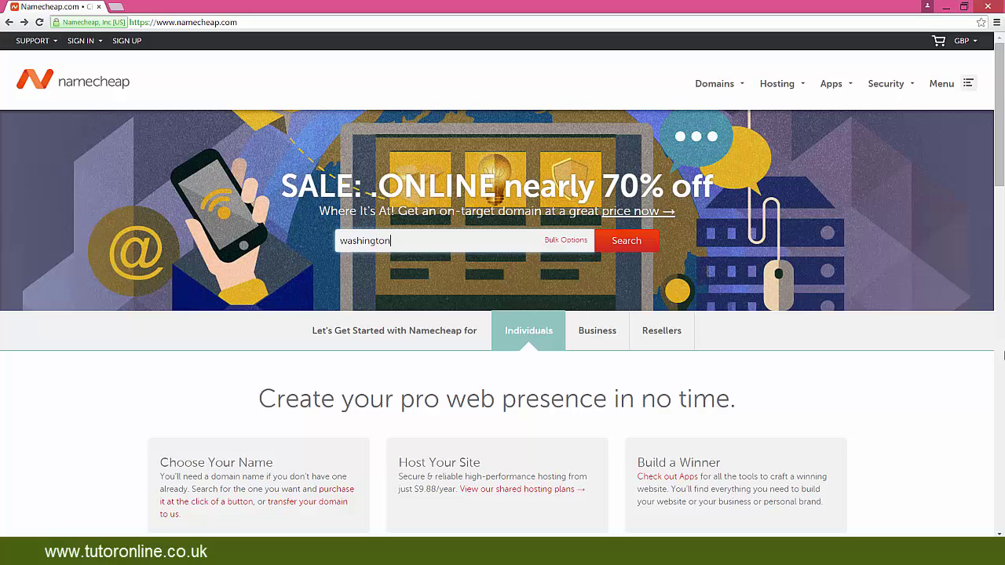
{"action": "type", "text": "dogwalker.com"}
{"action": "left_click", "coordinate": [628, 247]}
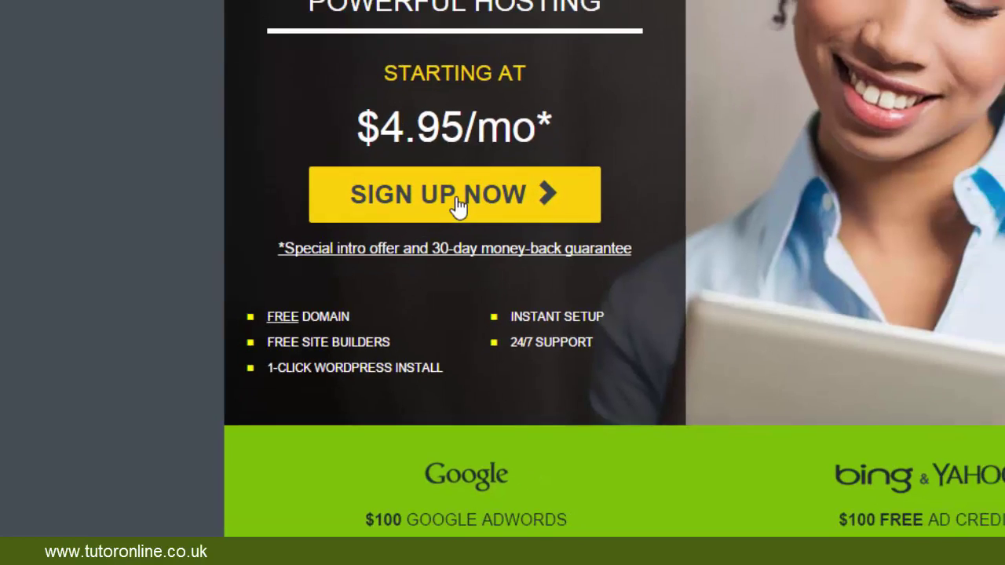
Start the HostMonster hosting sign-up and select the Starter plan at $4.95 per month.
{"action": "left_click", "coordinate": [459, 205]}
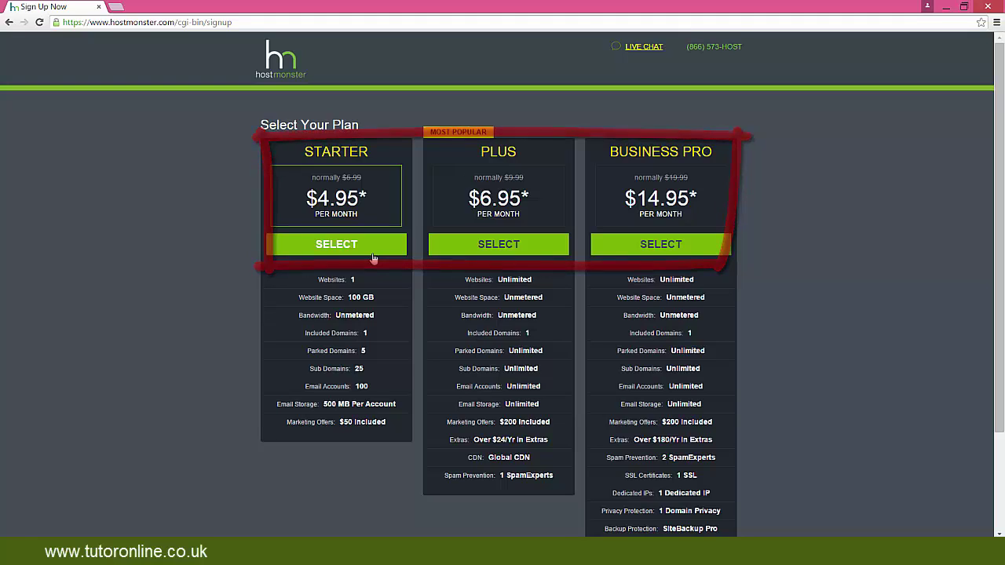
{"action": "left_click", "coordinate": [326, 214]}
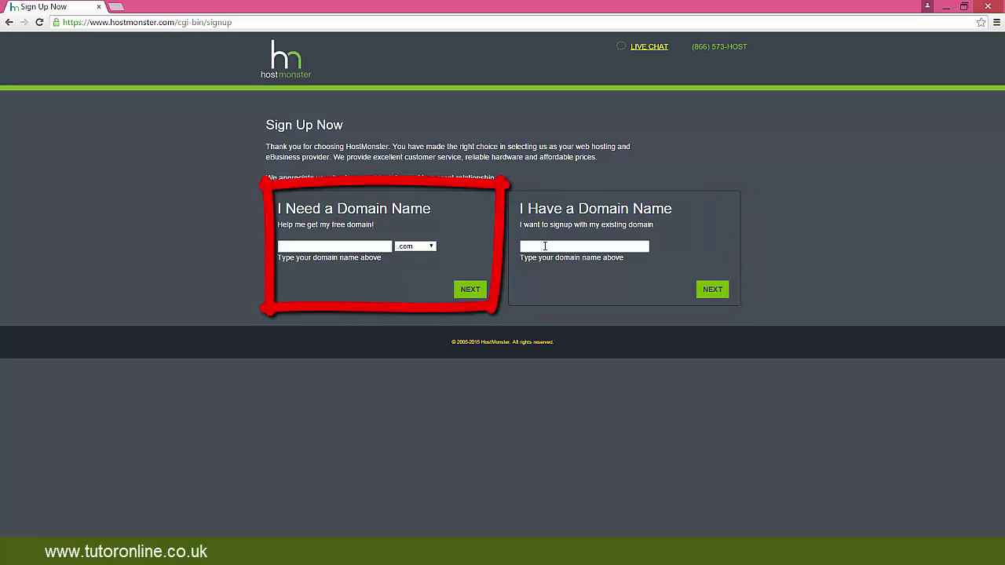
Request washingtondogwalker with the .com extension as the new free domain and review the account and package details on the sign-up form.
{"action": "left_click", "coordinate": [361, 248]}
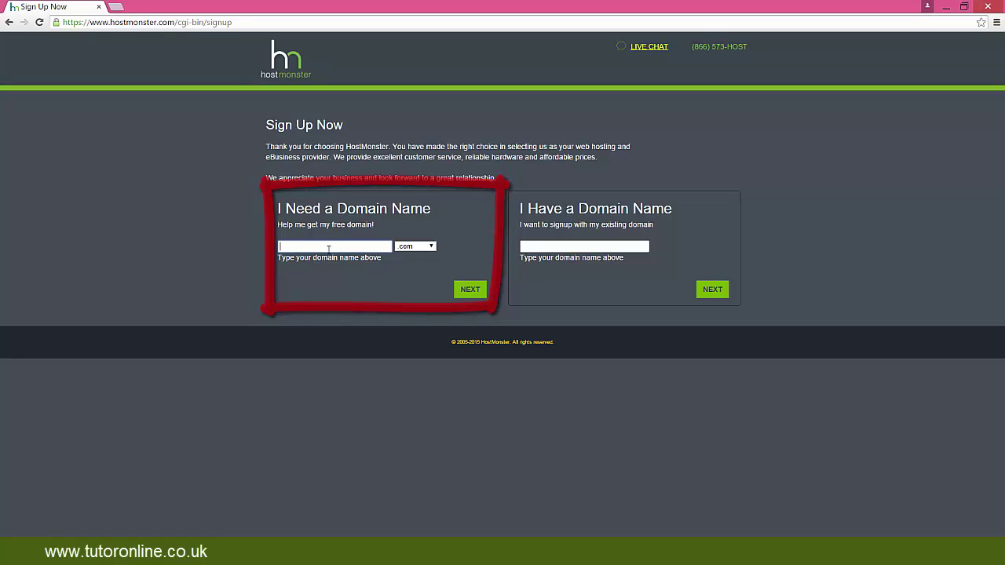
{"action": "type", "text": "w"}
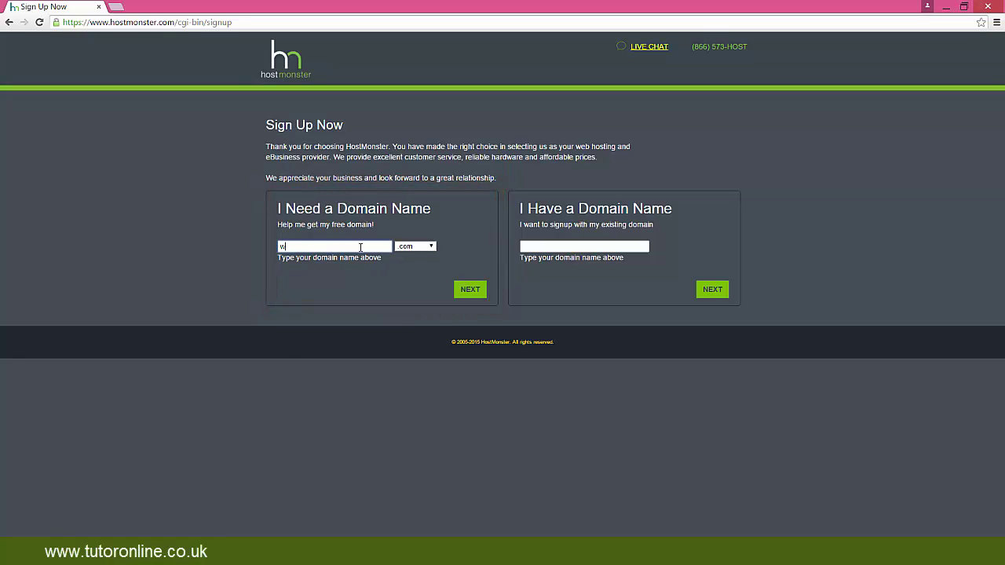
{"action": "type", "text": "a"}
{"action": "key", "text": "Down"}
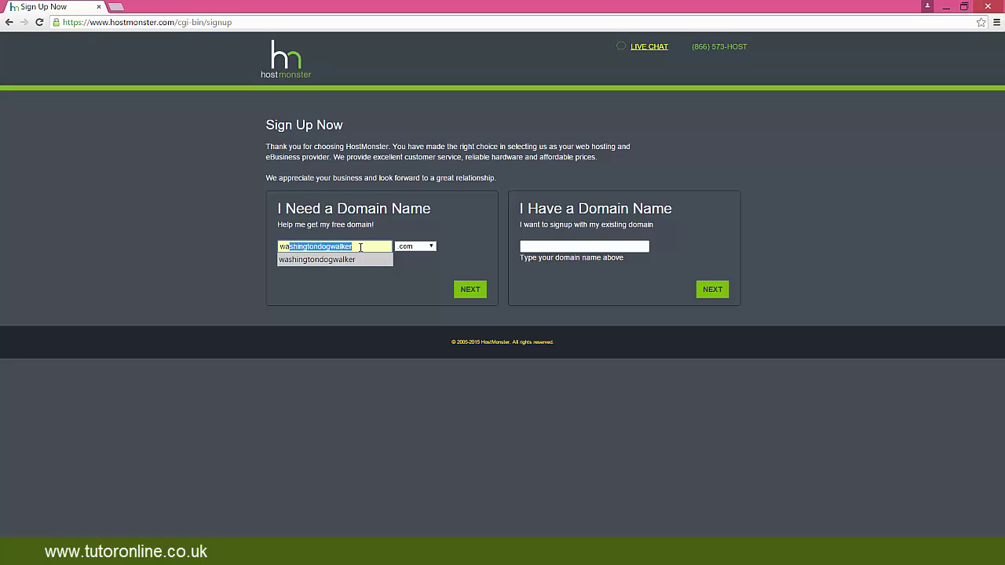
{"action": "key", "text": "Return"}
{"action": "left_click", "coordinate": [470, 291]}
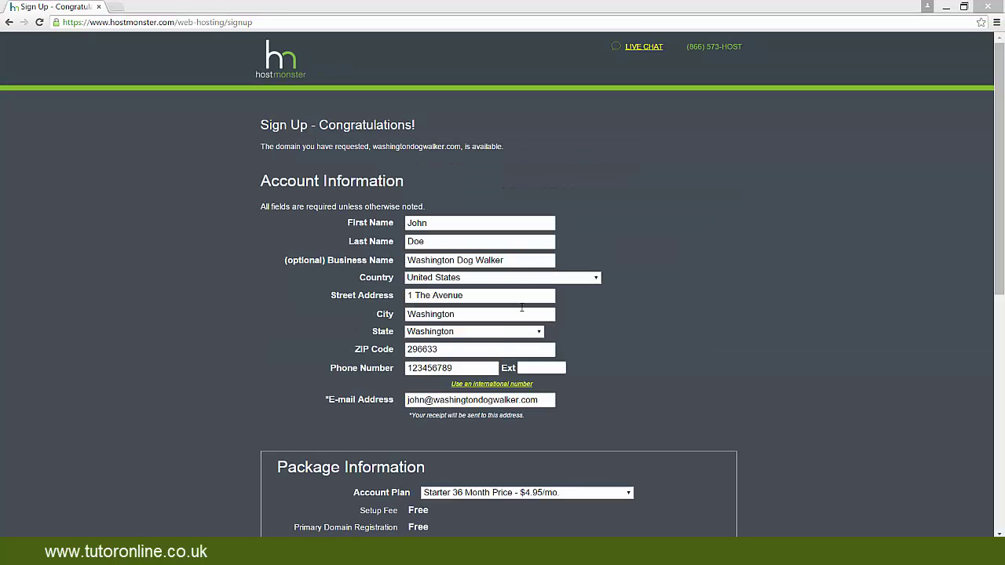
{"action": "scroll", "coordinate": [618, 322], "scroll_direction": "down", "scroll_amount": 3}
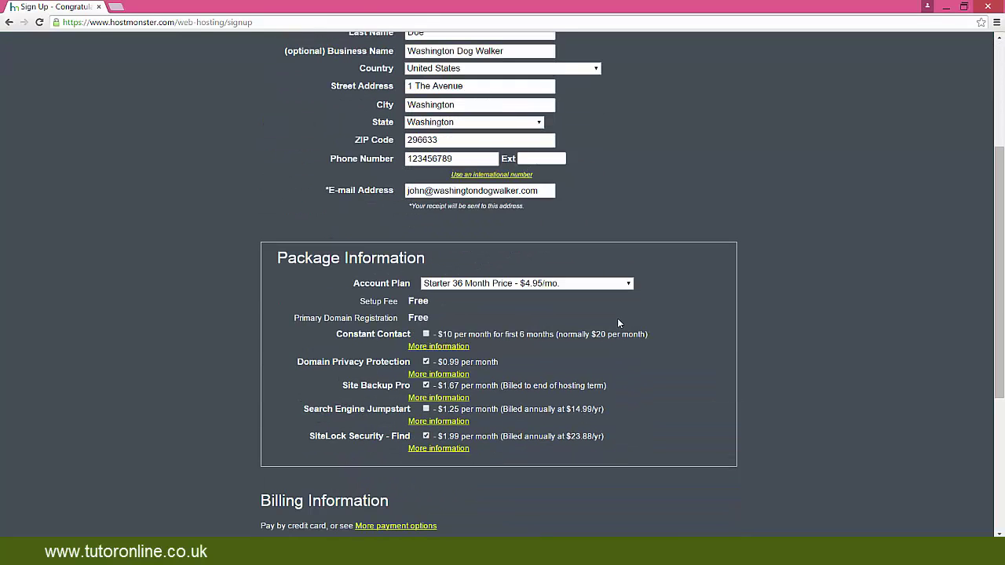
{"action": "scroll", "coordinate": [504, 353], "scroll_direction": "down", "scroll_amount": 4}
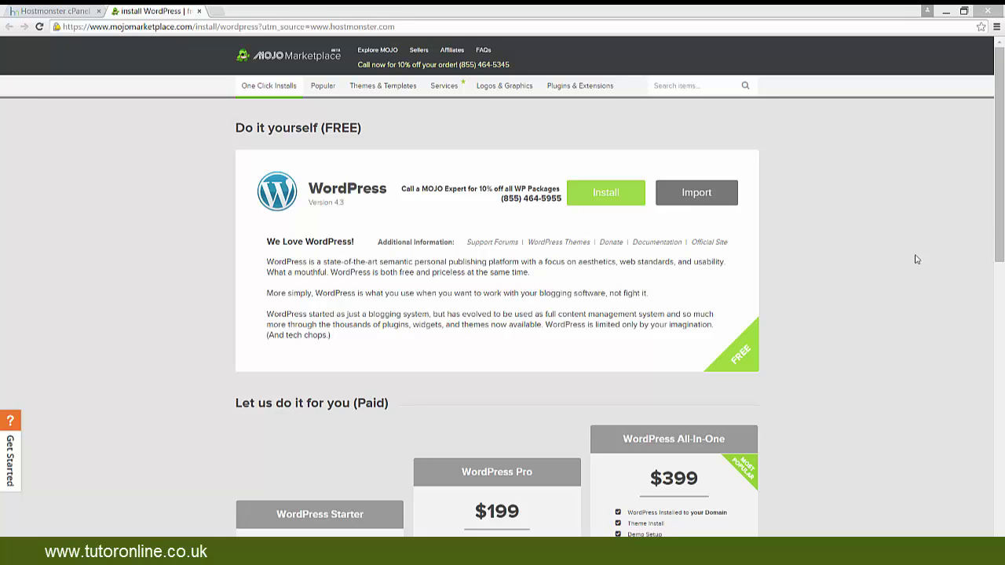
Start the free do-it-yourself WordPress 4.3 installation on MOJO Marketplace and check the domain to install to.
{"action": "left_click_drag", "start_coordinate": [1001, 182], "coordinate": [1002, 318]}
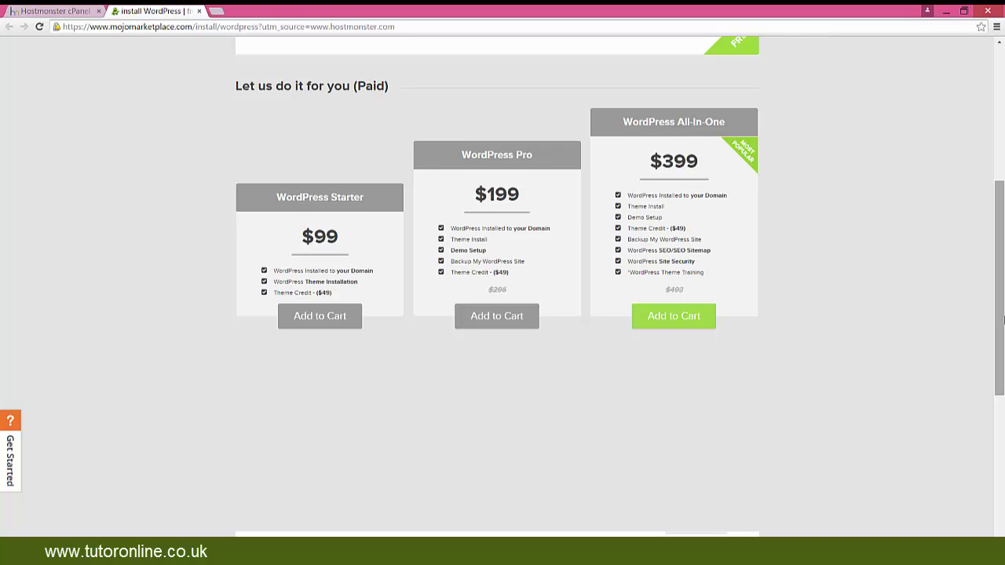
{"action": "left_click_drag", "start_coordinate": [1003, 318], "coordinate": [1003, 185]}
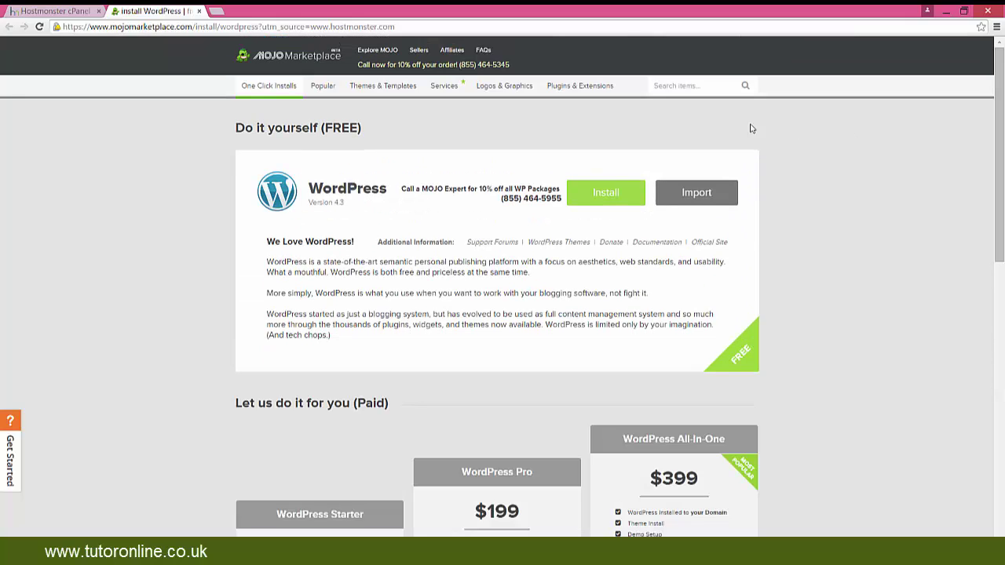
{"action": "left_click", "coordinate": [605, 194]}
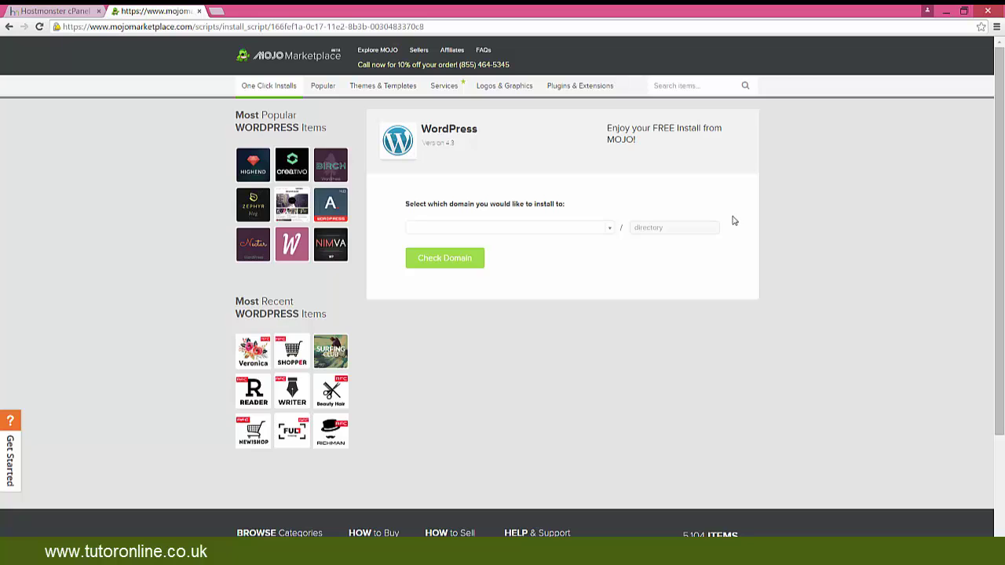
{"action": "left_click", "coordinate": [610, 231]}
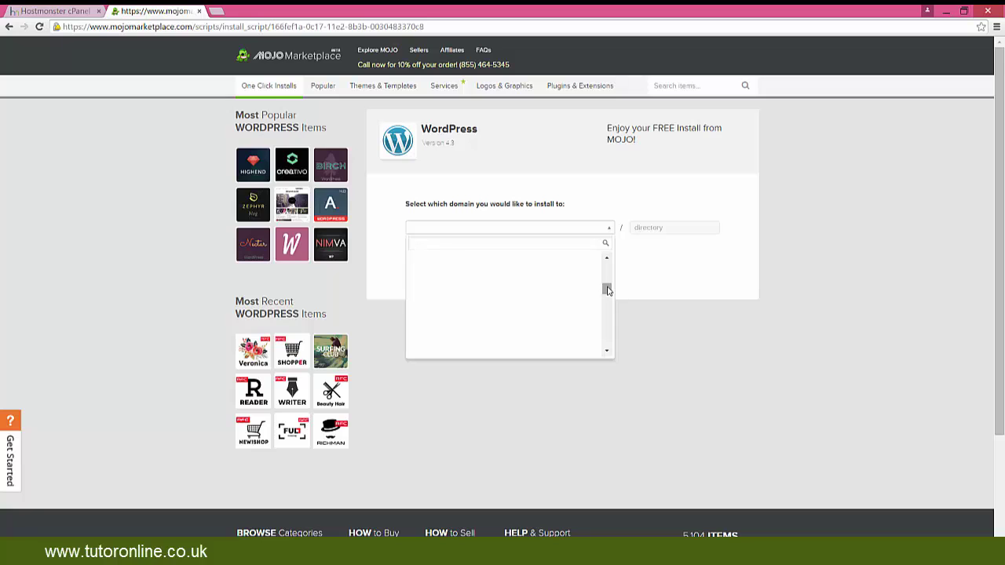
{"action": "left_click", "coordinate": [661, 278]}
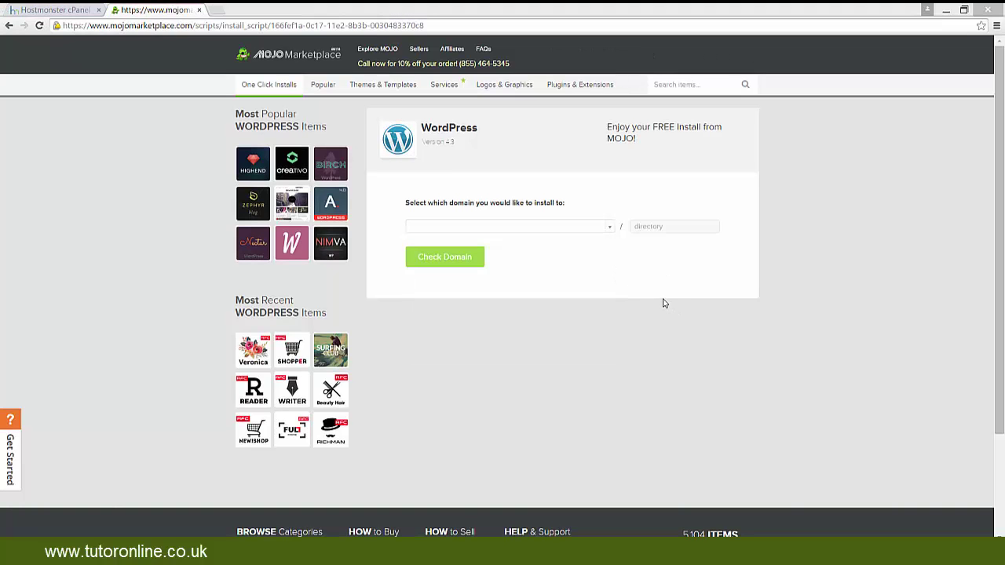
{"action": "left_click", "coordinate": [440, 259]}
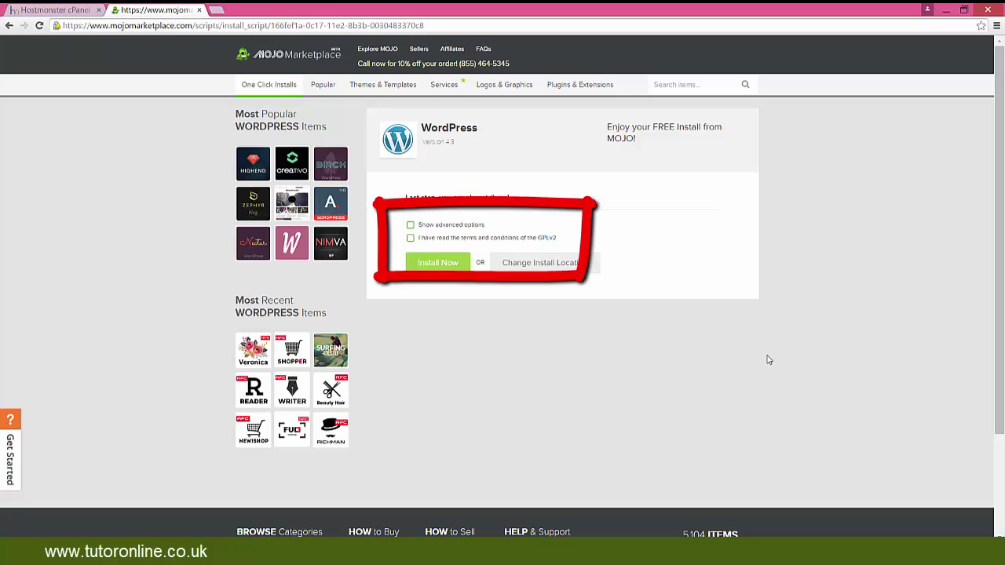
Install WordPress with the site title "Washington Dog Walker" set in the advanced options, accepting the GPLv2 terms.
{"action": "left_click", "coordinate": [411, 226]}
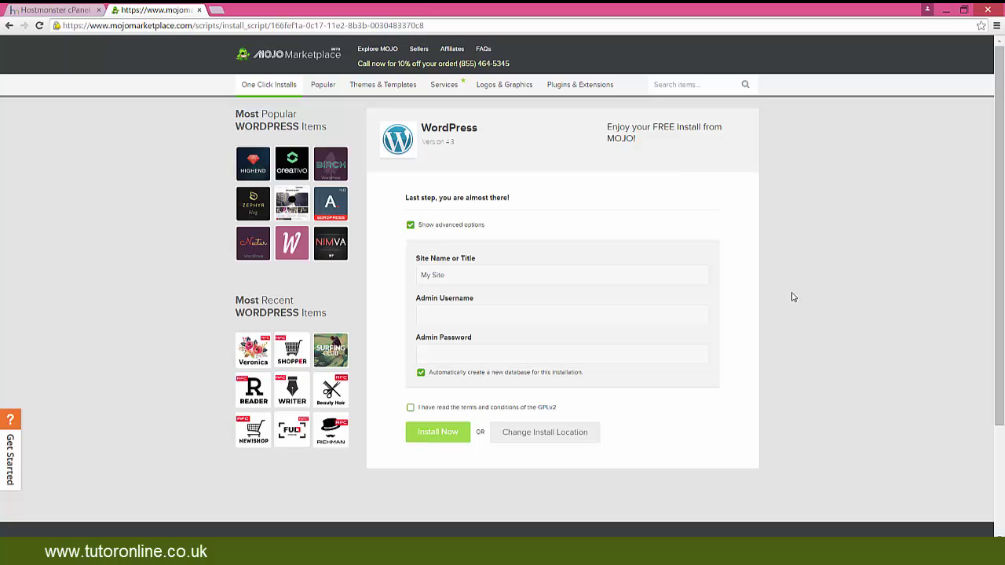
{"action": "left_click_drag", "start_coordinate": [453, 275], "coordinate": [421, 275]}
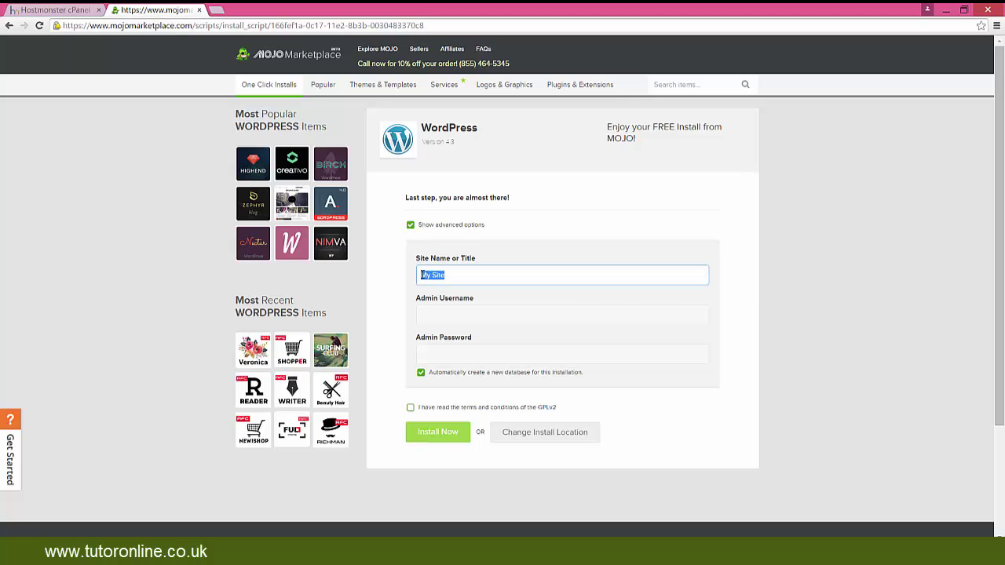
{"action": "type", "text": "Vash"}
{"action": "type", "text": "ton DC"}
{"action": "key", "text": "BackSpace"}
{"action": "type", "text": "og Walker"}
{"action": "left_click", "coordinate": [410, 408]}
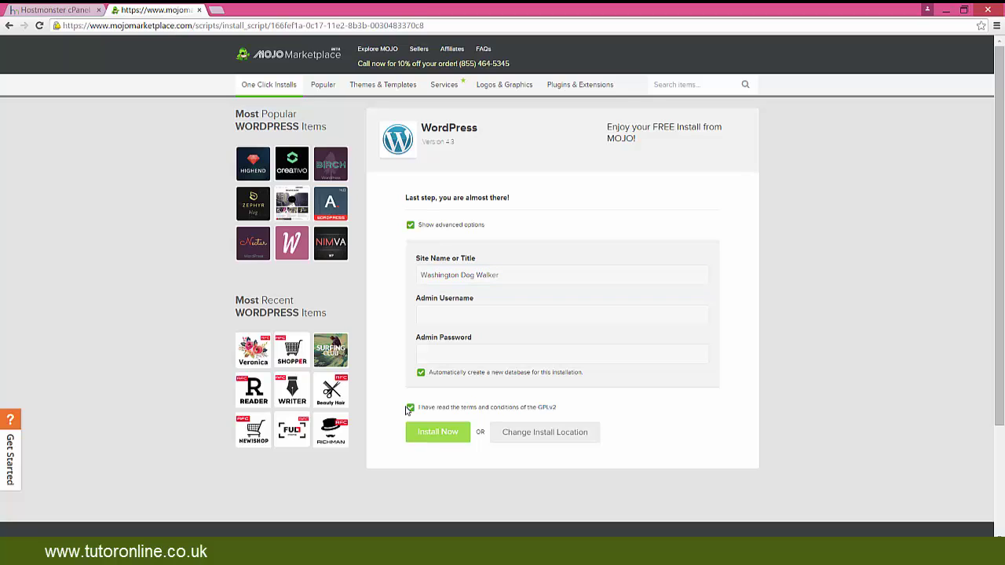
{"action": "left_click", "coordinate": [437, 435]}
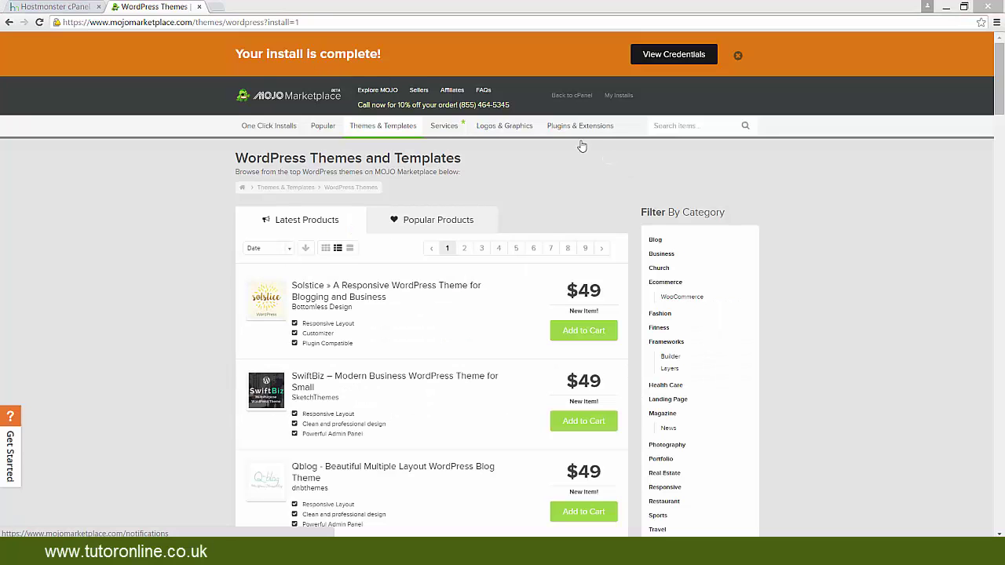
View the finished WordPress installation's credentials and open the new site's admin area.
{"action": "left_click", "coordinate": [305, 59]}
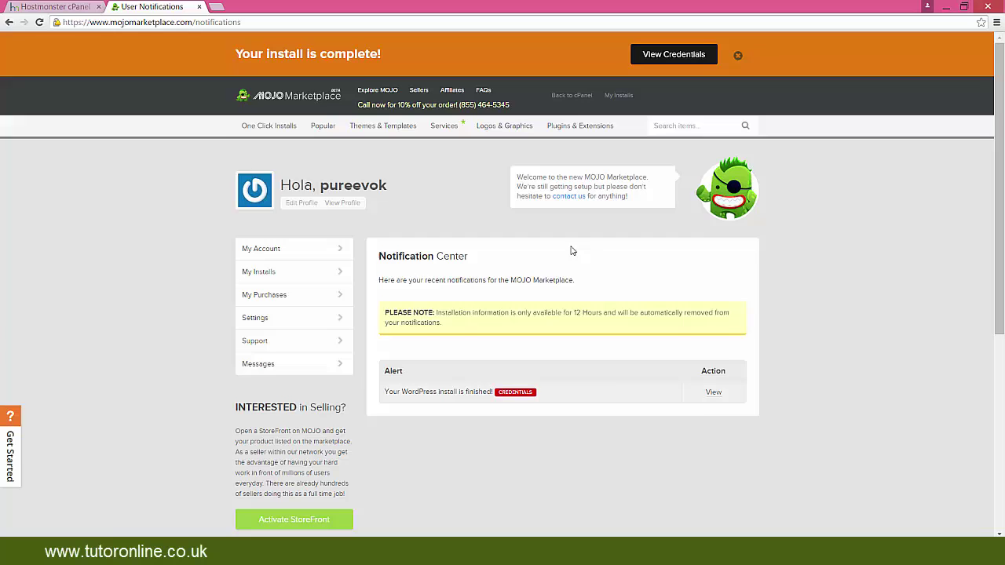
{"action": "left_click", "coordinate": [714, 395]}
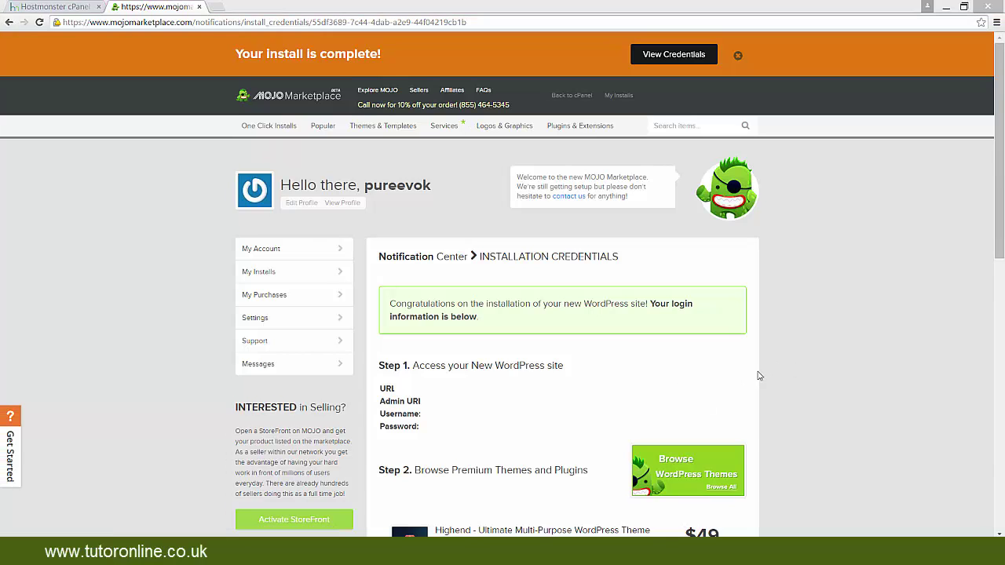
{"action": "left_click", "coordinate": [682, 388]}
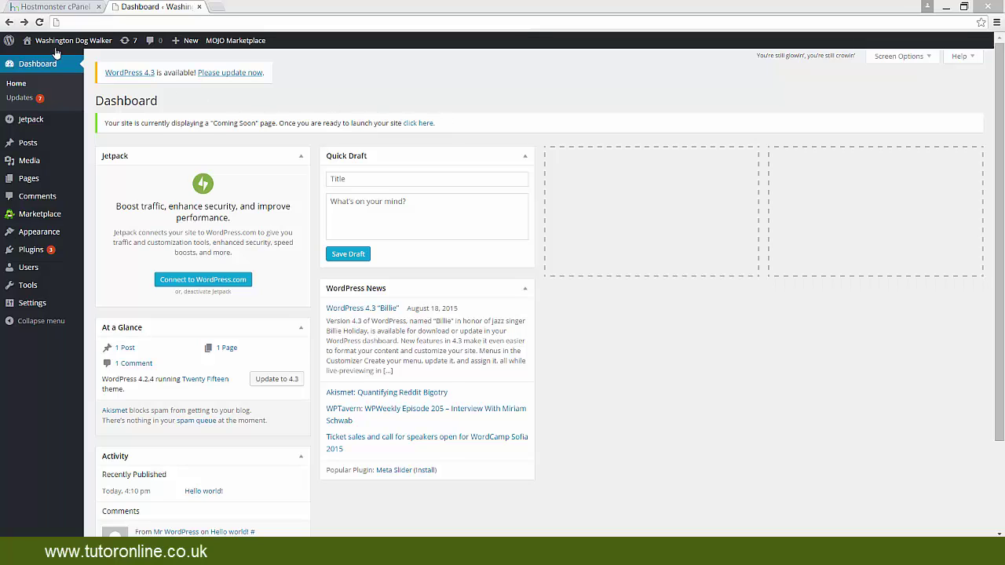
Visit the Washington Dog Walker site from the dashboard and start a new post.
{"action": "mouse_move", "coordinate": [55, 48]}
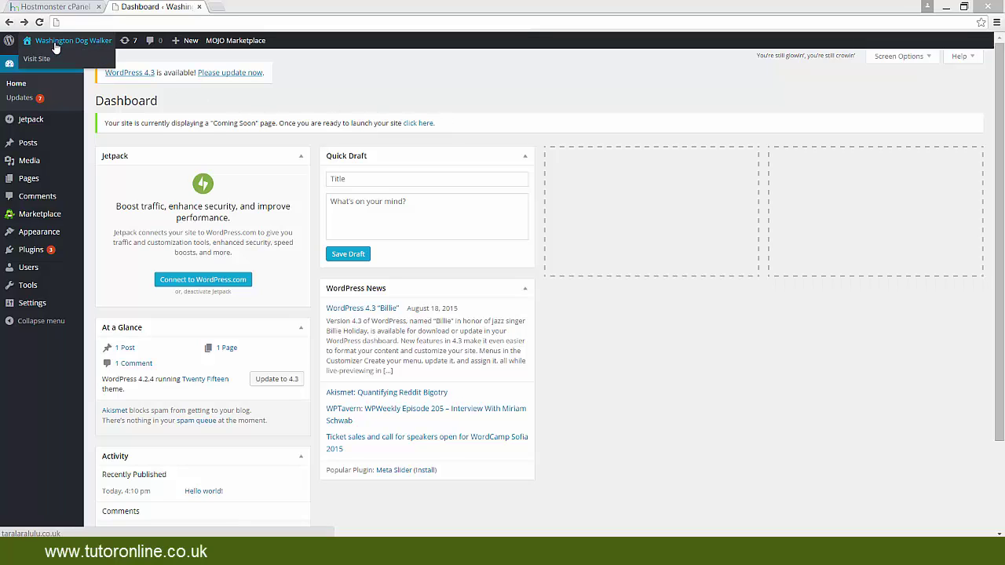
{"action": "left_click", "coordinate": [37, 61]}
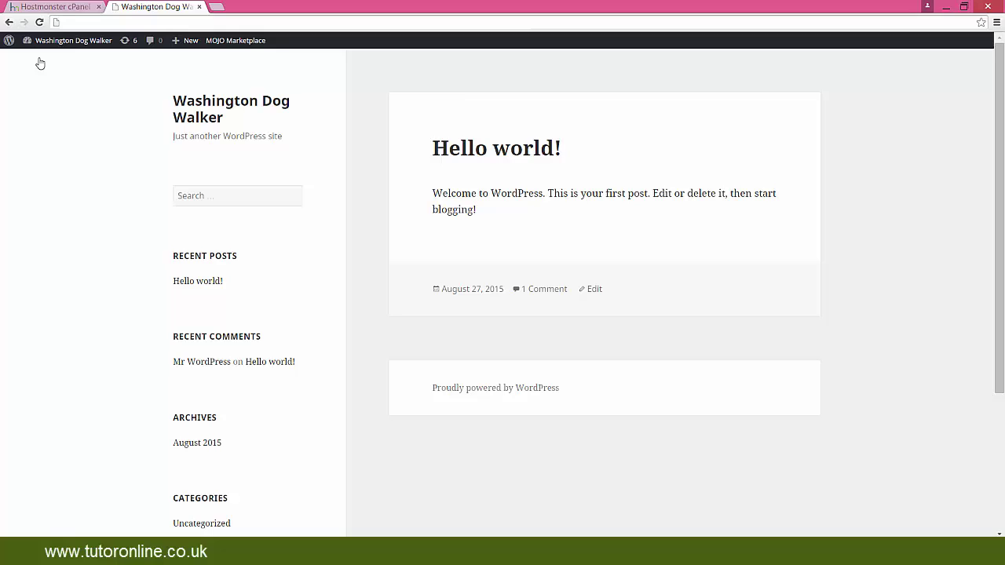
{"action": "mouse_move", "coordinate": [187, 42]}
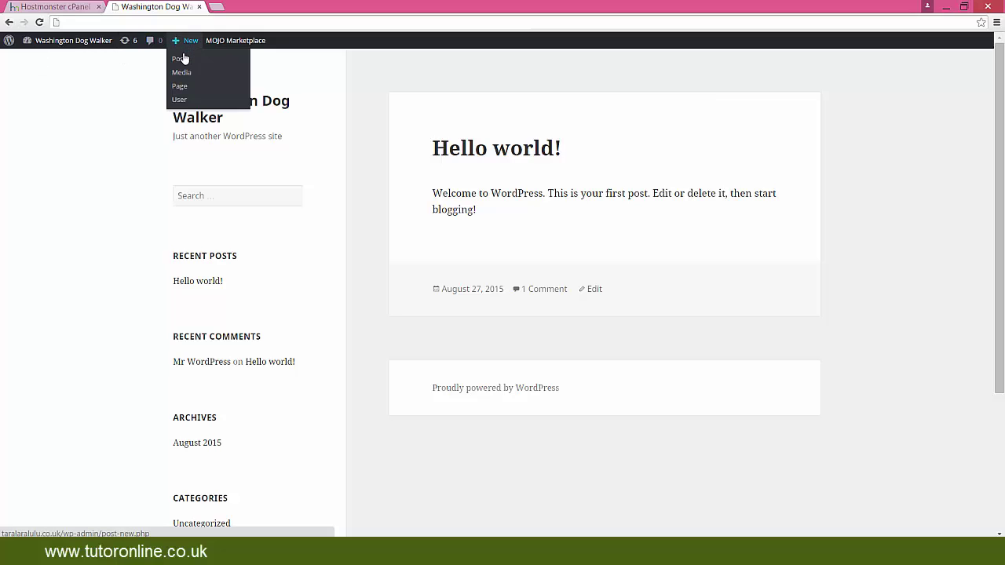
{"action": "left_click", "coordinate": [180, 62]}
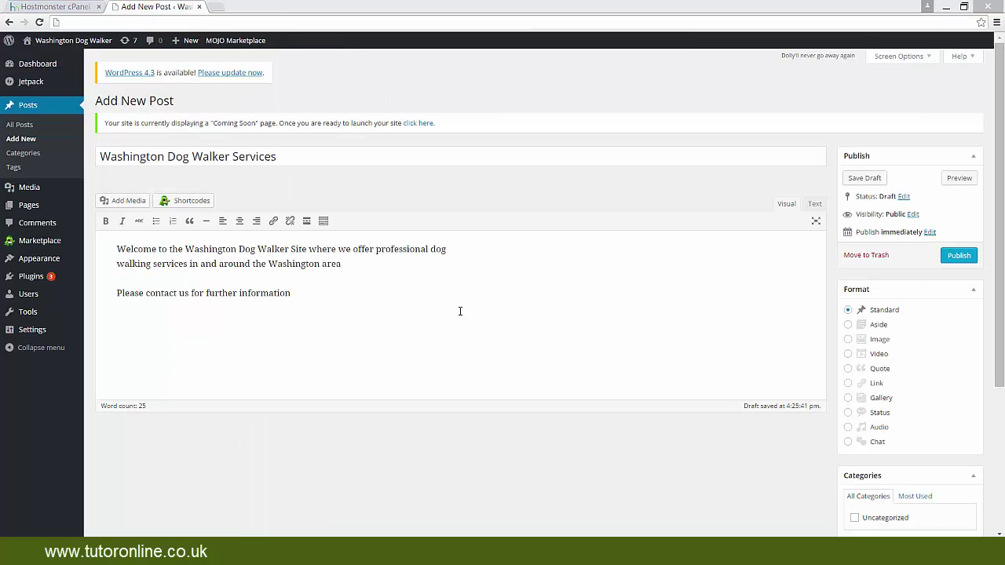
Insert the boxer3.jpg image from the media library below the post's contact line at Medium 300 × 200 size, and publish the post.
{"action": "left_click_drag", "start_coordinate": [307, 294], "coordinate": [117, 250]}
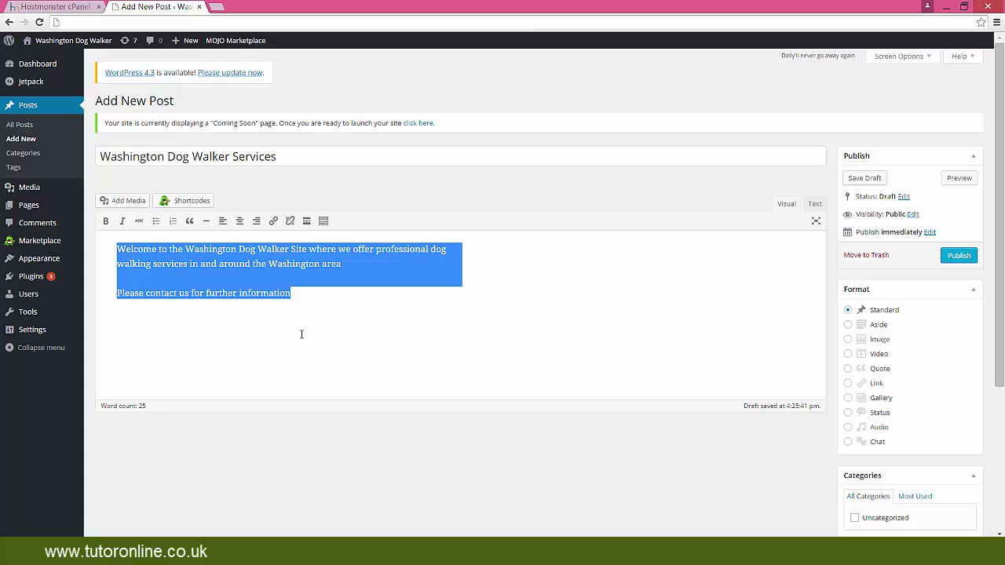
{"action": "left_click_drag", "start_coordinate": [276, 156], "coordinate": [99, 156]}
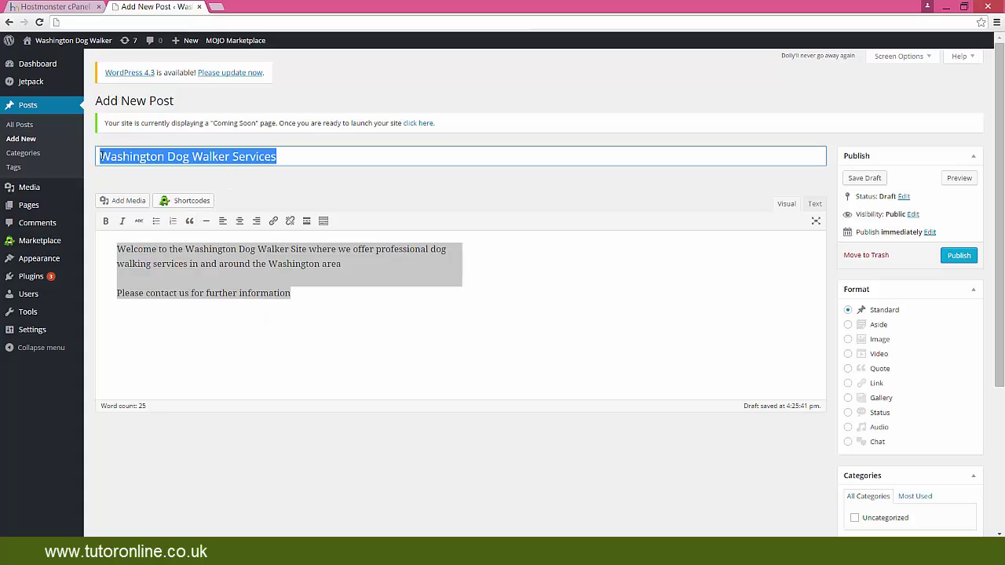
{"action": "left_click", "coordinate": [309, 291]}
{"action": "left_click", "coordinate": [312, 293]}
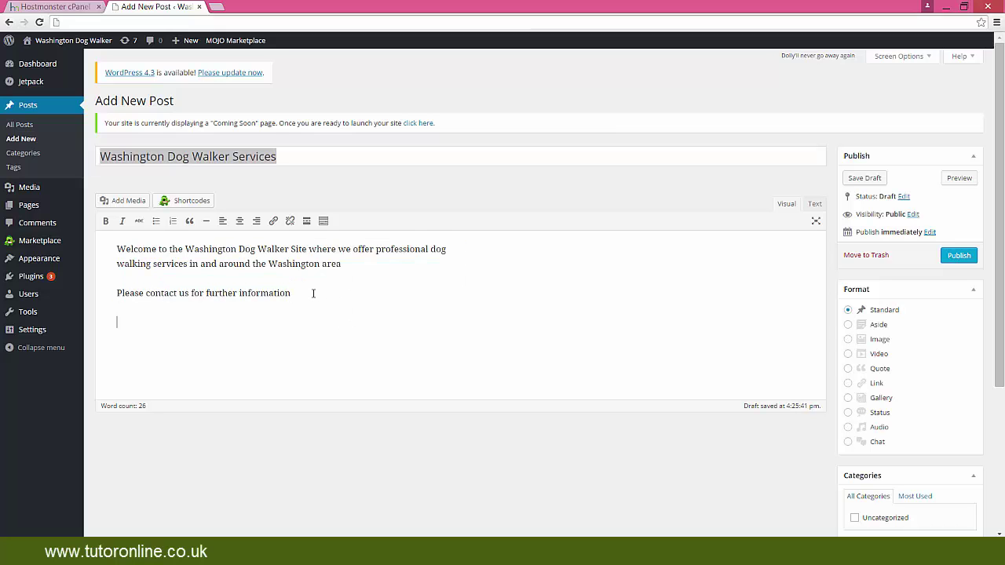
{"action": "left_click", "coordinate": [125, 202]}
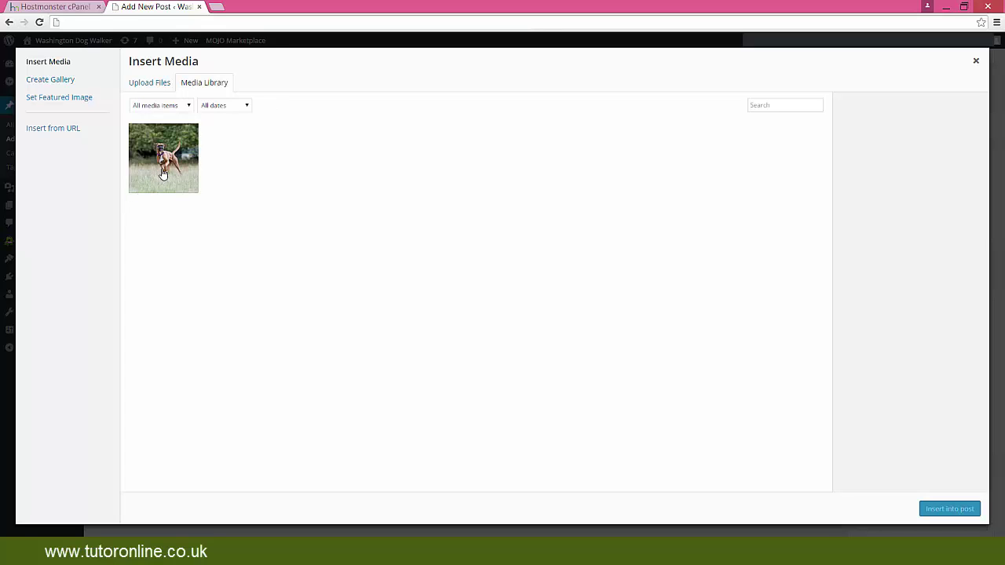
{"action": "left_click", "coordinate": [164, 172]}
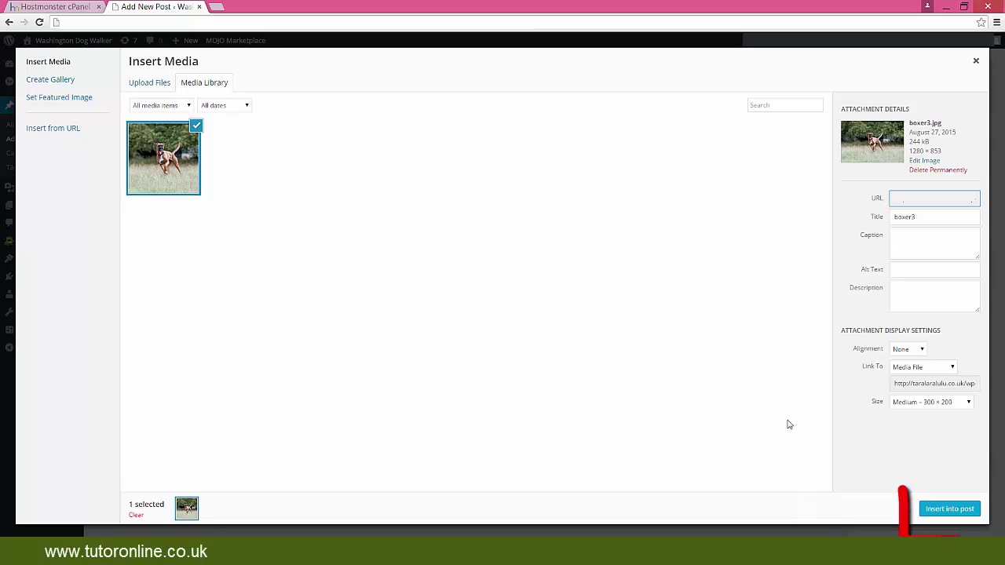
{"action": "left_click", "coordinate": [970, 516]}
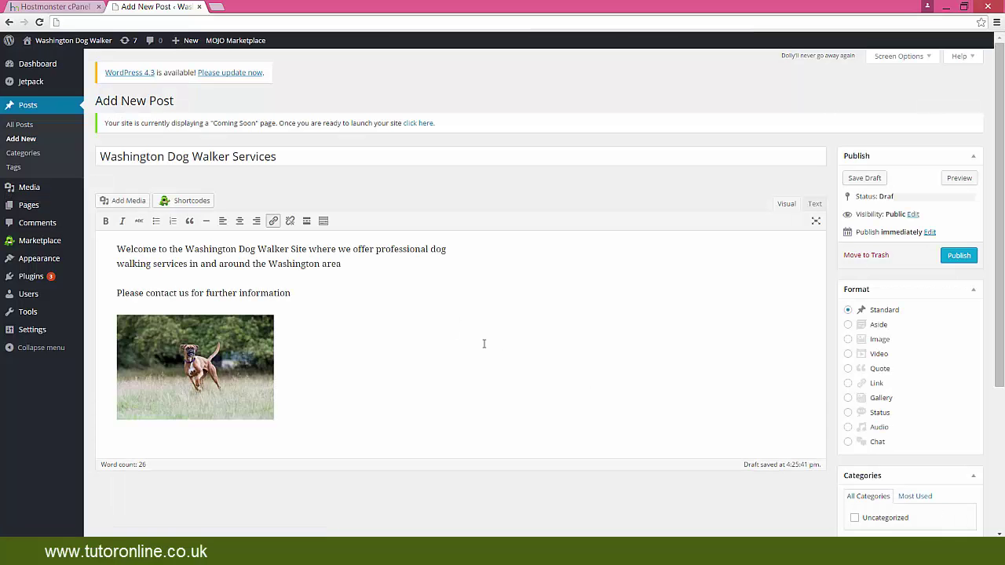
{"action": "left_click", "coordinate": [959, 257]}
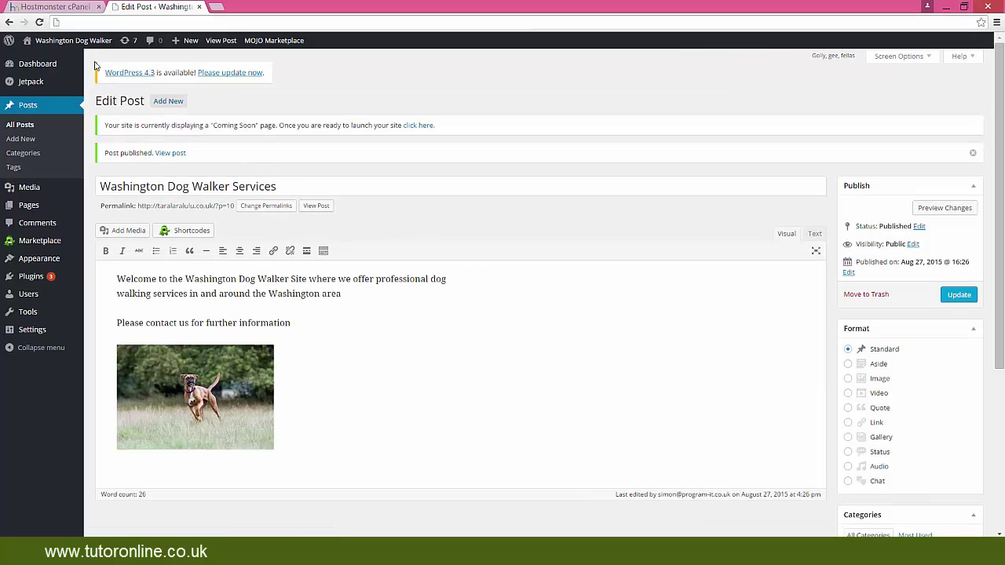
View the published Washington Dog Walker Services post on the live site and return to the post editor.
{"action": "left_click", "coordinate": [73, 44]}
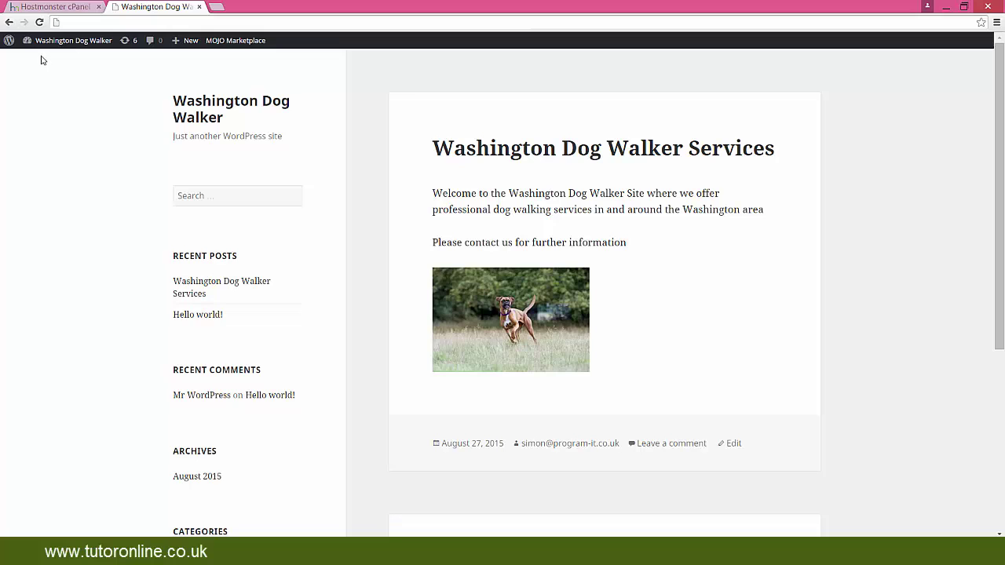
{"action": "left_click", "coordinate": [8, 23]}
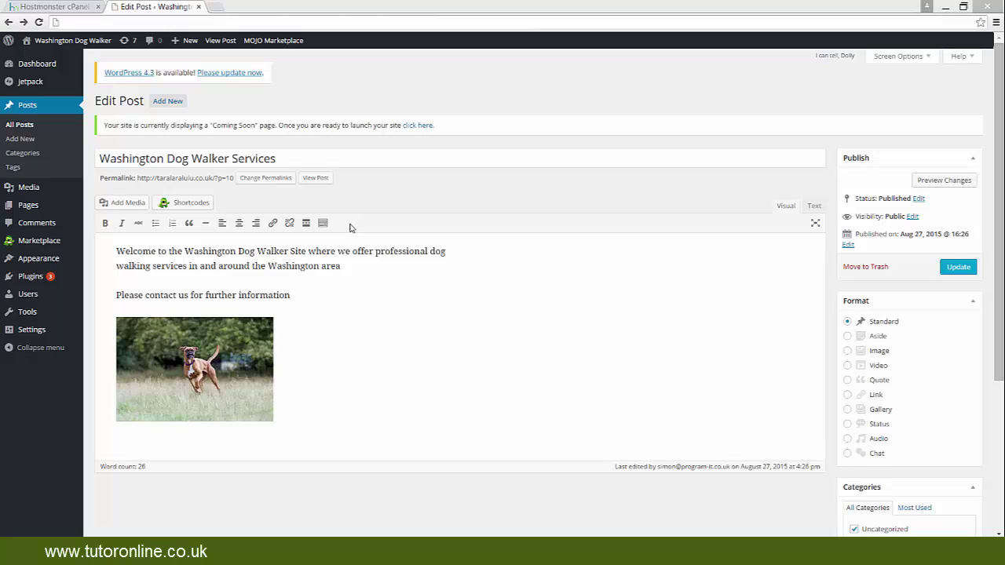
Install the oriental theme from the featured WordPress.org themes and activate it.
{"action": "mouse_move", "coordinate": [30, 264]}
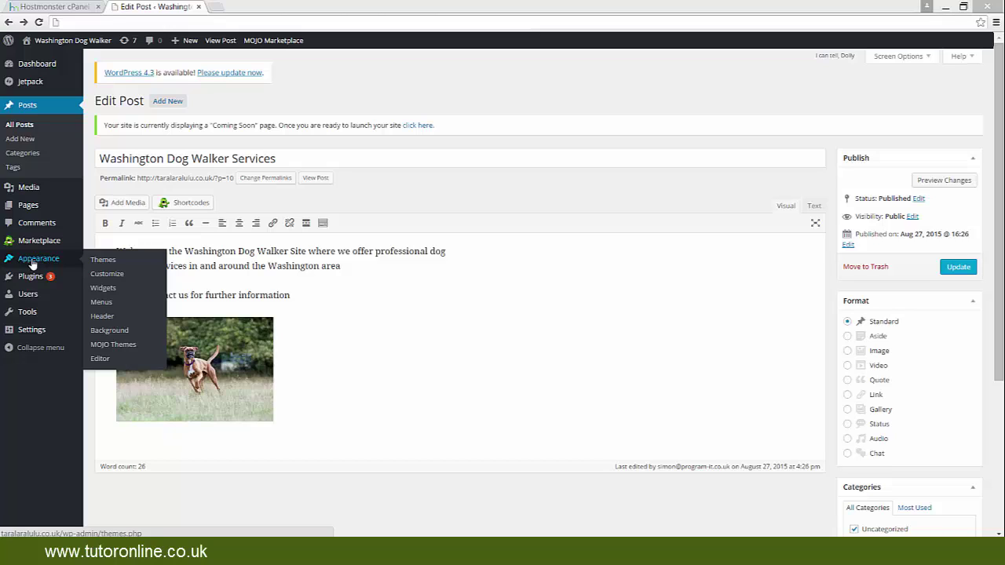
{"action": "left_click", "coordinate": [102, 262]}
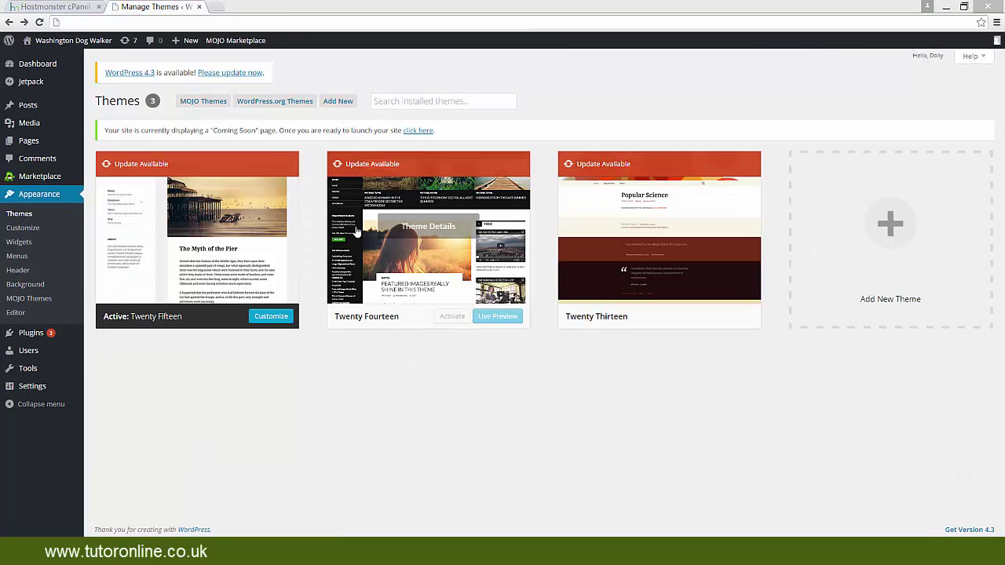
{"action": "left_click", "coordinate": [281, 107]}
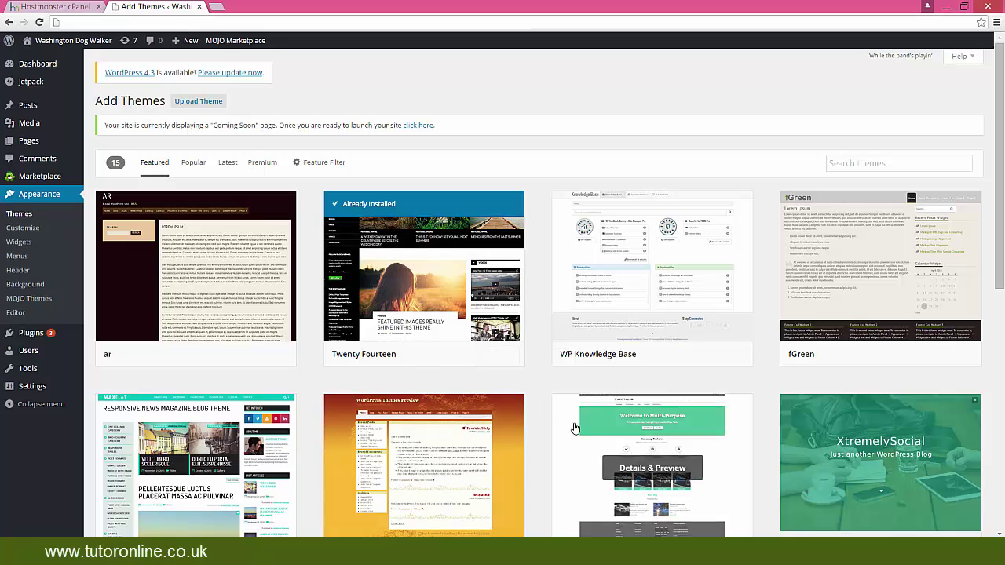
{"action": "left_click", "coordinate": [462, 475]}
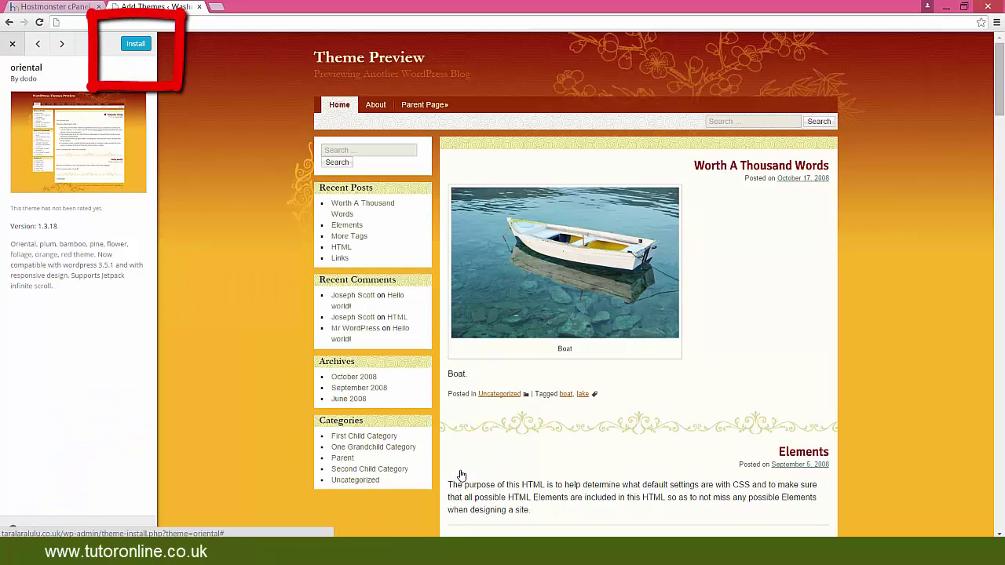
{"action": "left_click", "coordinate": [136, 44]}
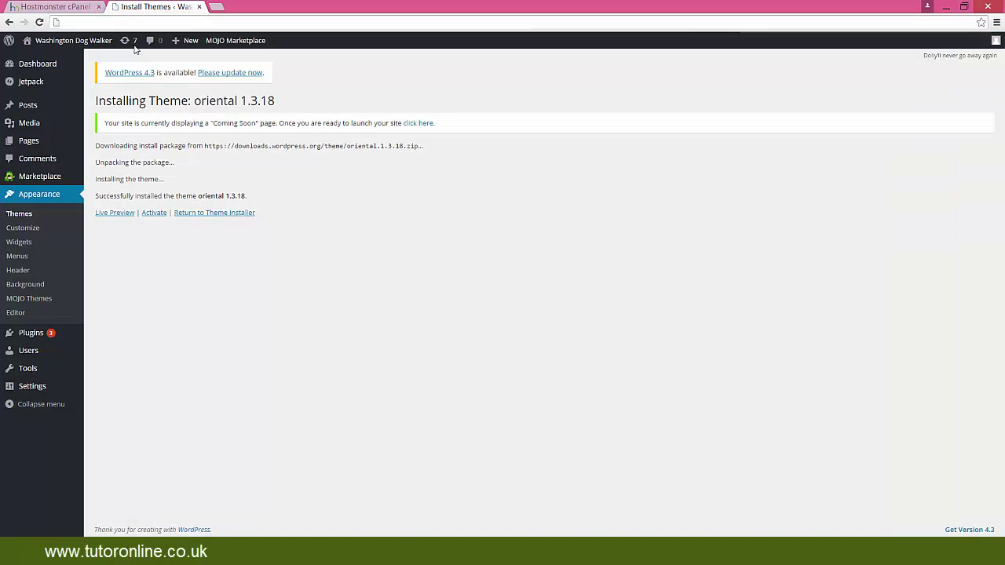
{"action": "left_click", "coordinate": [154, 212]}
Visit the Washington Dog Walker site to check its new theme and return to the dashboard.
{"action": "mouse_move", "coordinate": [66, 43]}
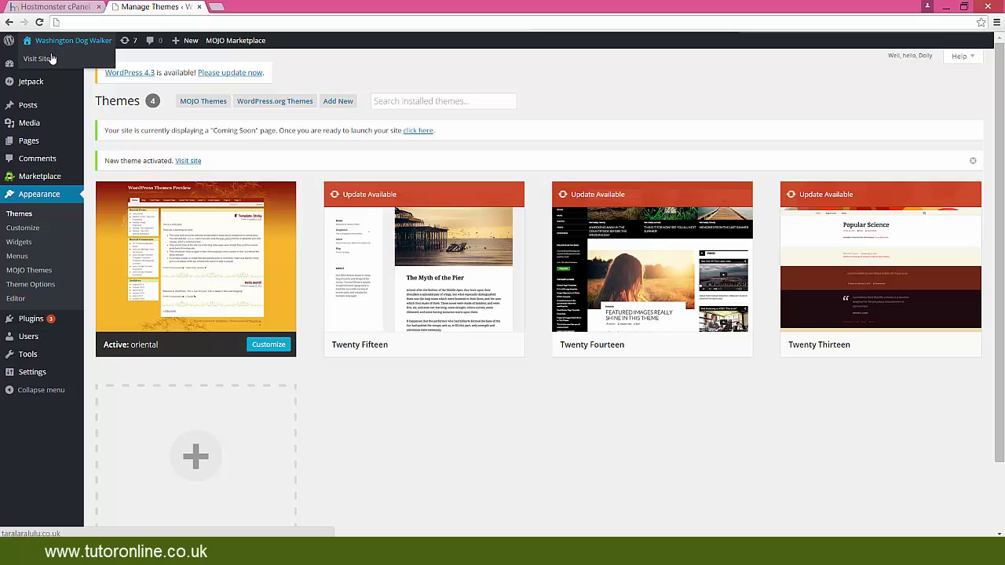
{"action": "left_click", "coordinate": [43, 62]}
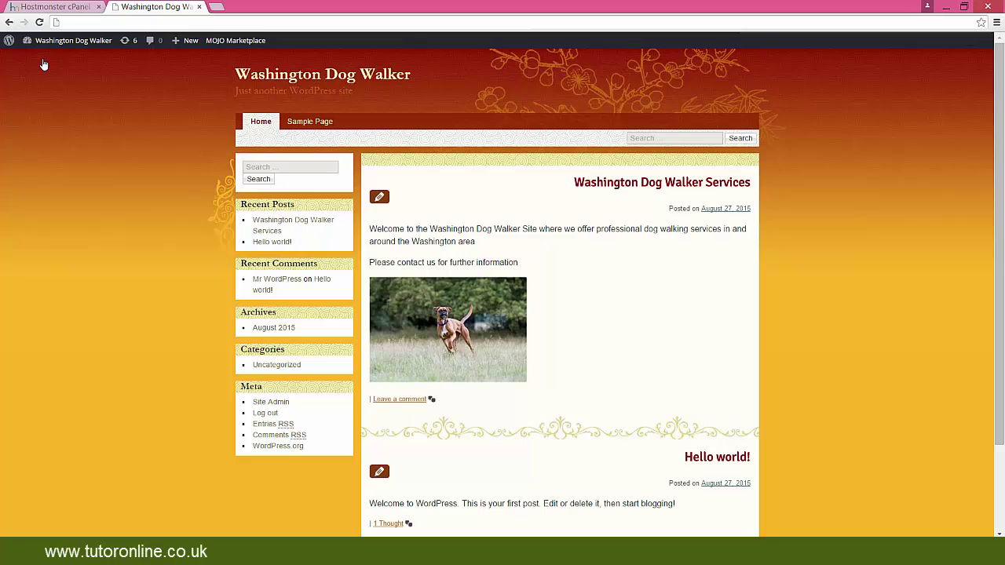
{"action": "left_click", "coordinate": [44, 64]}
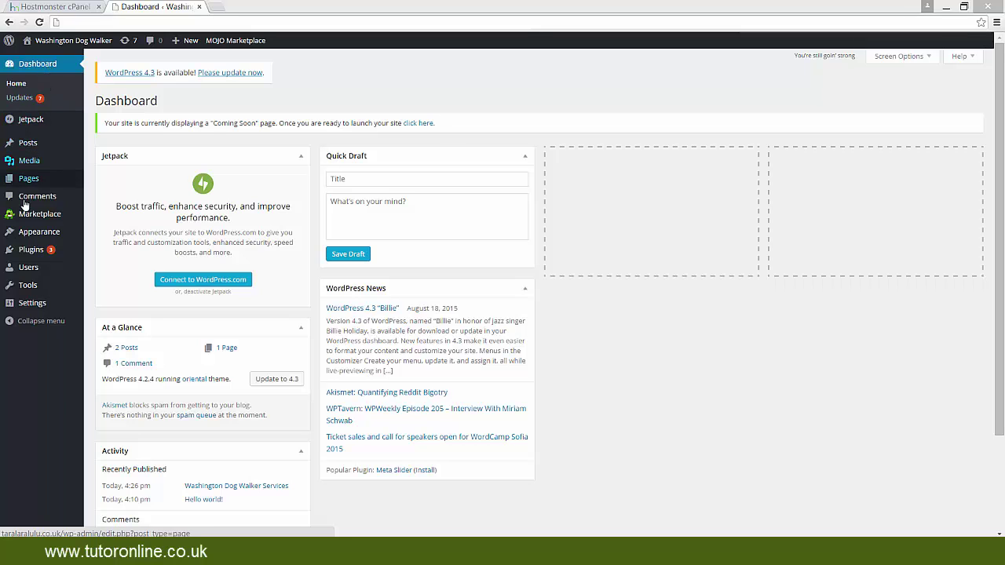
Customize the site by setting the tagline to "Dog Walking", view the sidebar widgets, and save and publish the changes.
{"action": "mouse_move", "coordinate": [27, 237]}
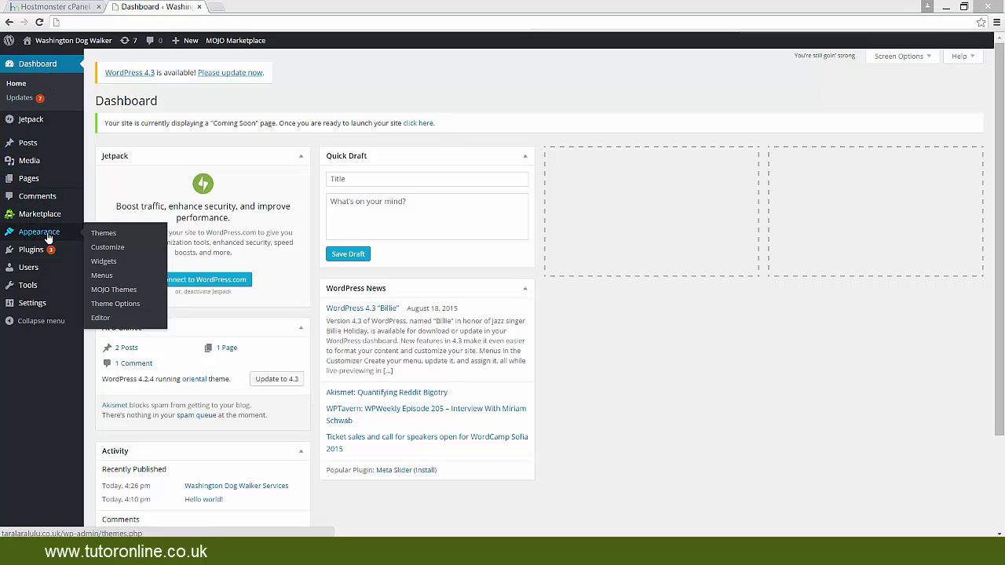
{"action": "left_click", "coordinate": [106, 250]}
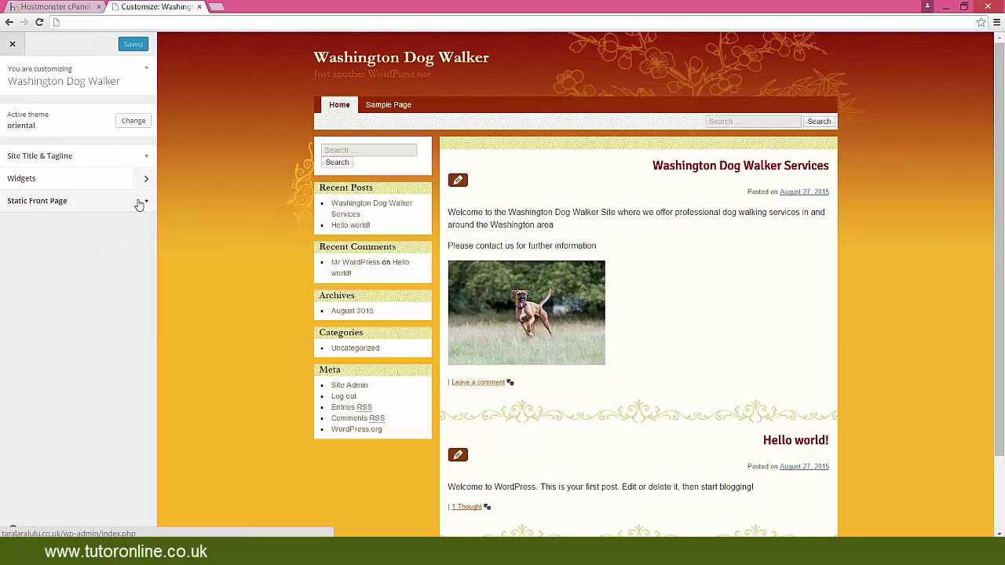
{"action": "left_click", "coordinate": [146, 161]}
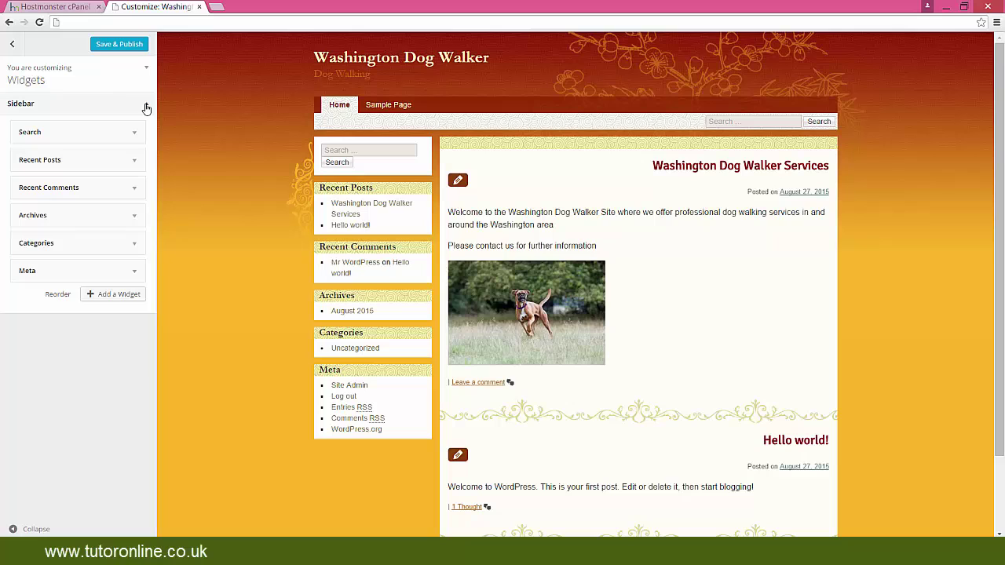
{"action": "left_click", "coordinate": [119, 45]}
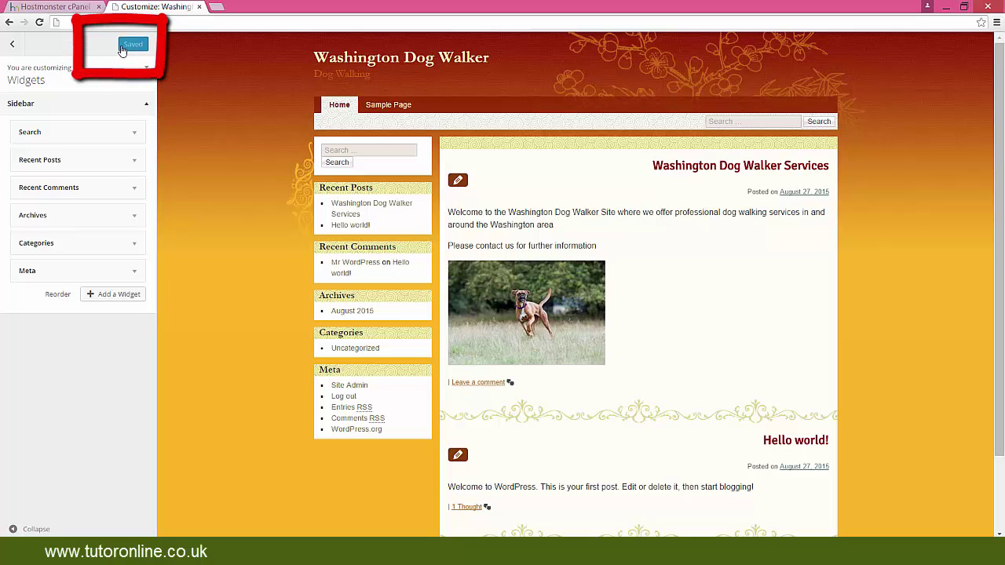